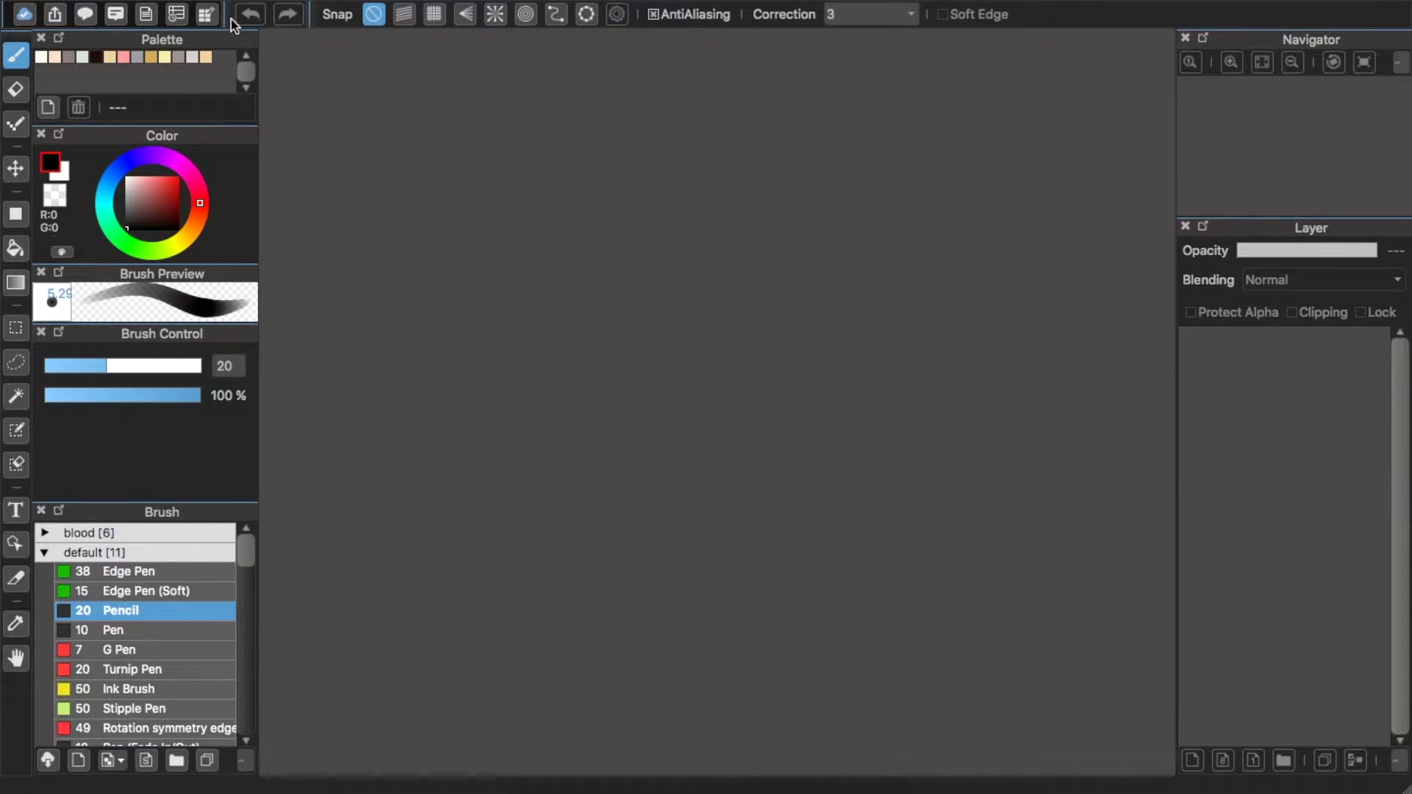
# - Start a new manga project with team My Cloud Saves, 960×1280 px pages and 3 pages
pyautogui.click(28, 19)
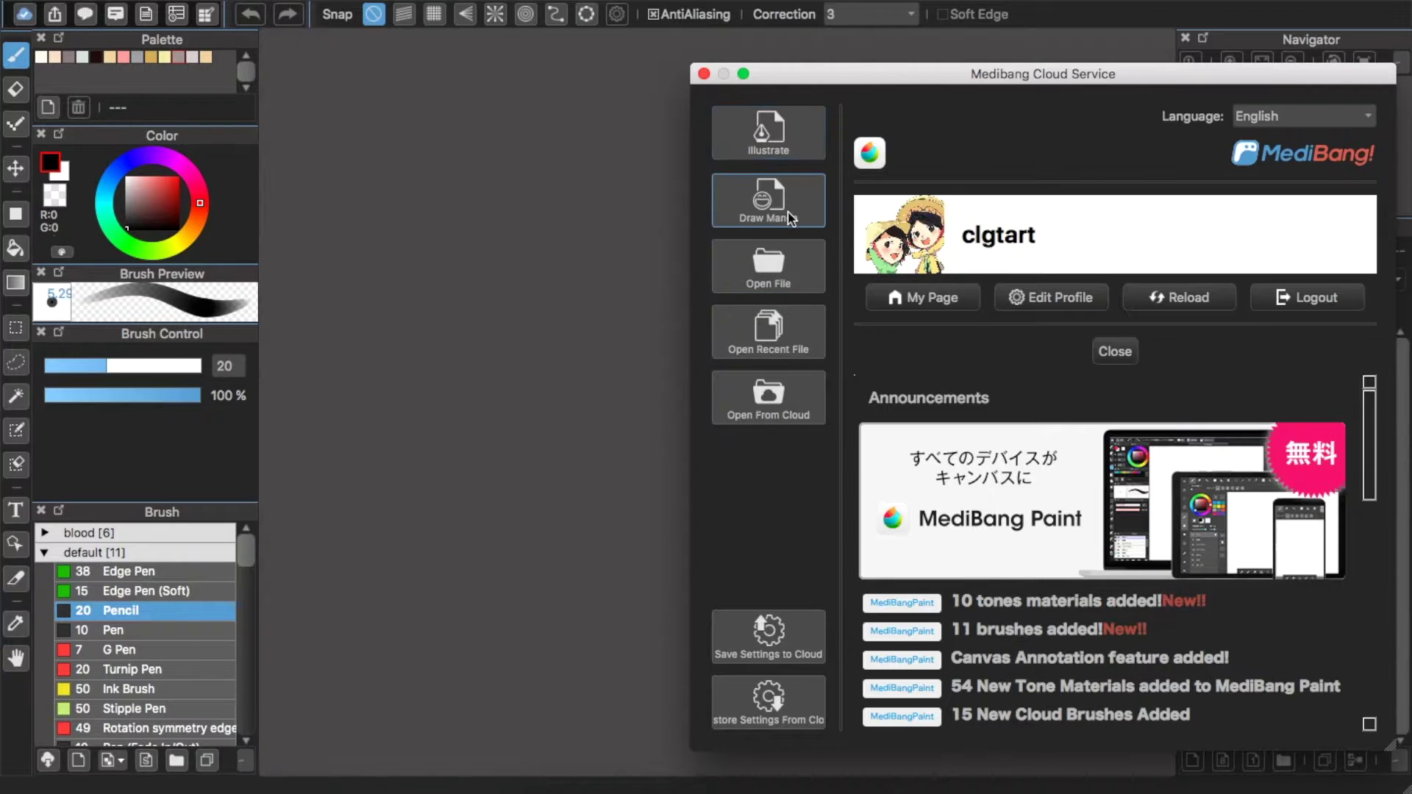
pyautogui.click(784, 207)
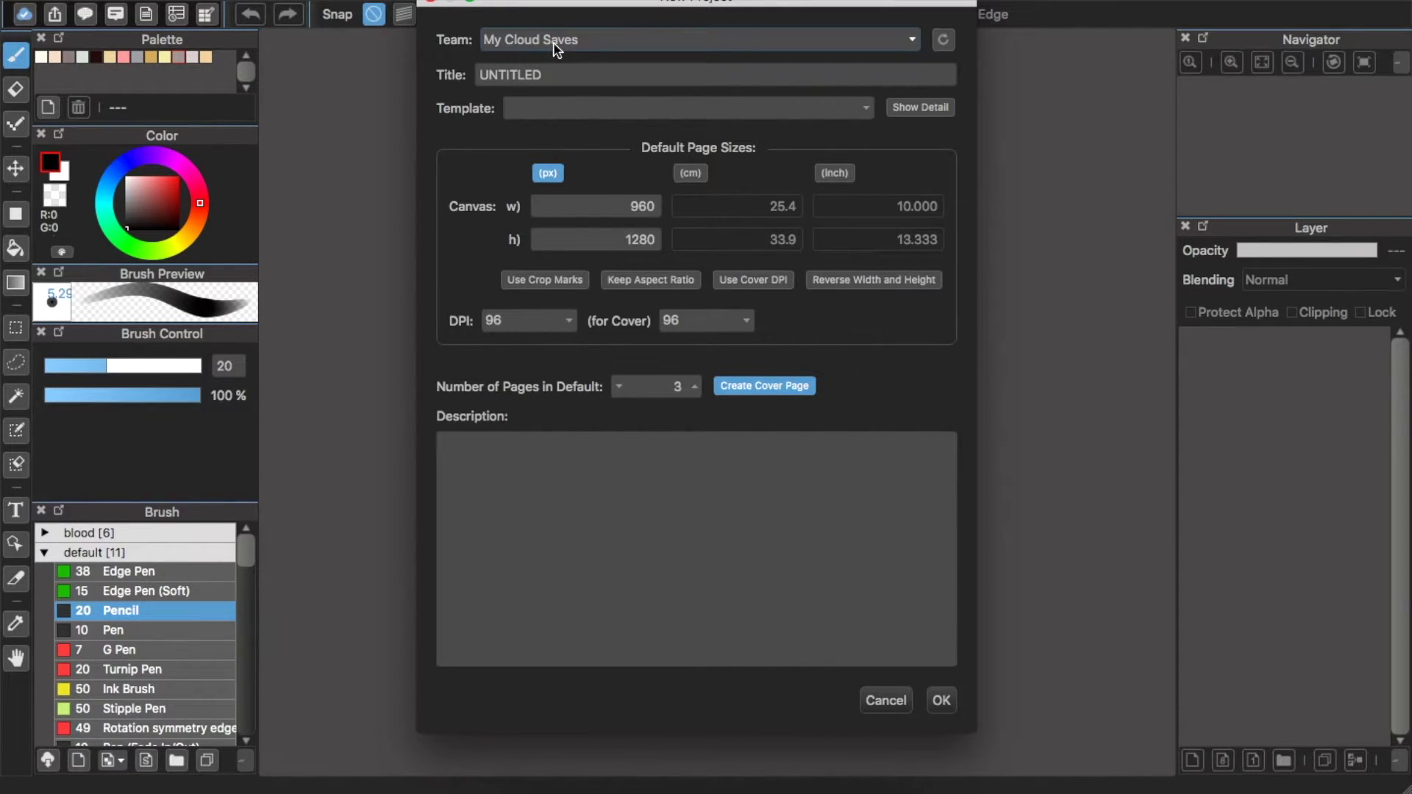
pyautogui.click(855, 45)
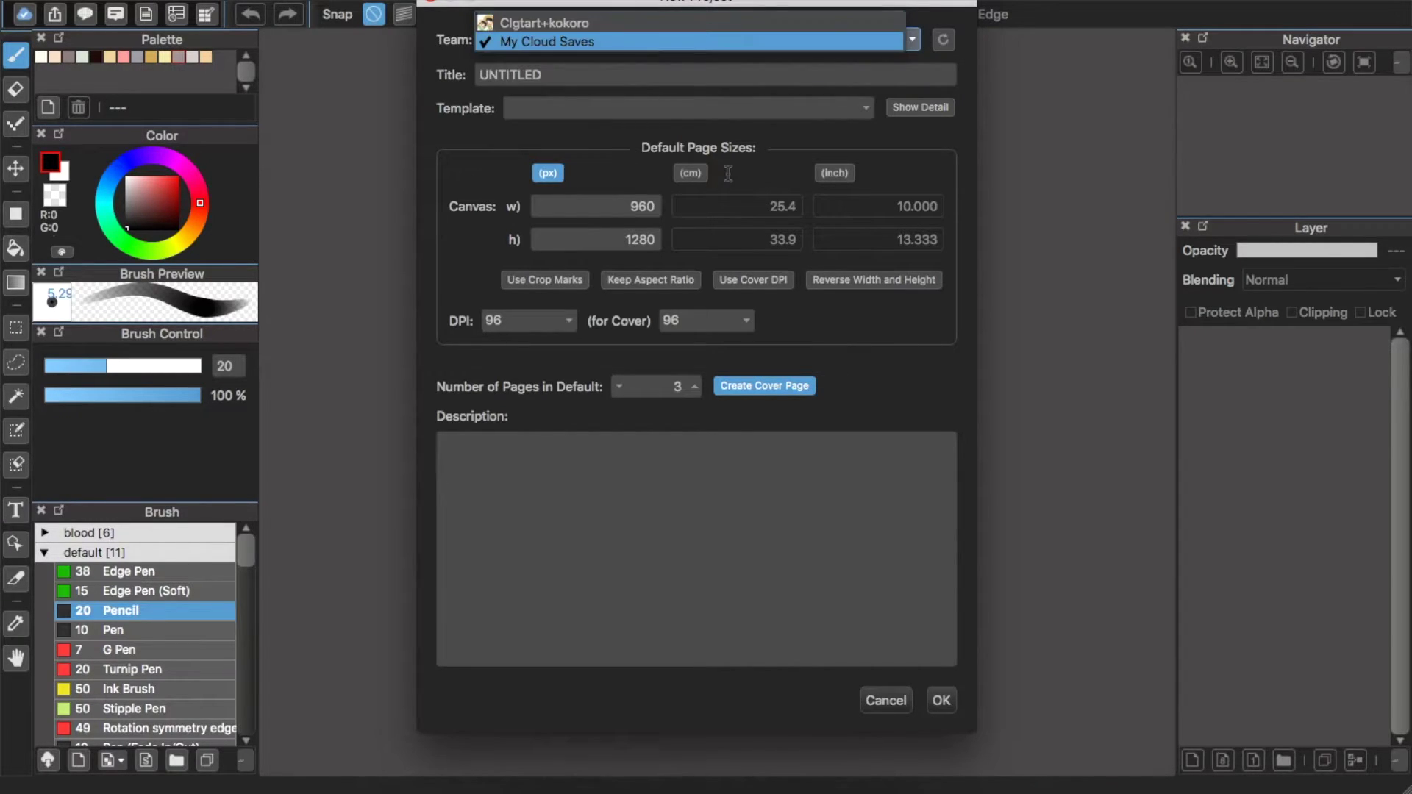
pyautogui.click(410, 189)
pyautogui.click(593, 77)
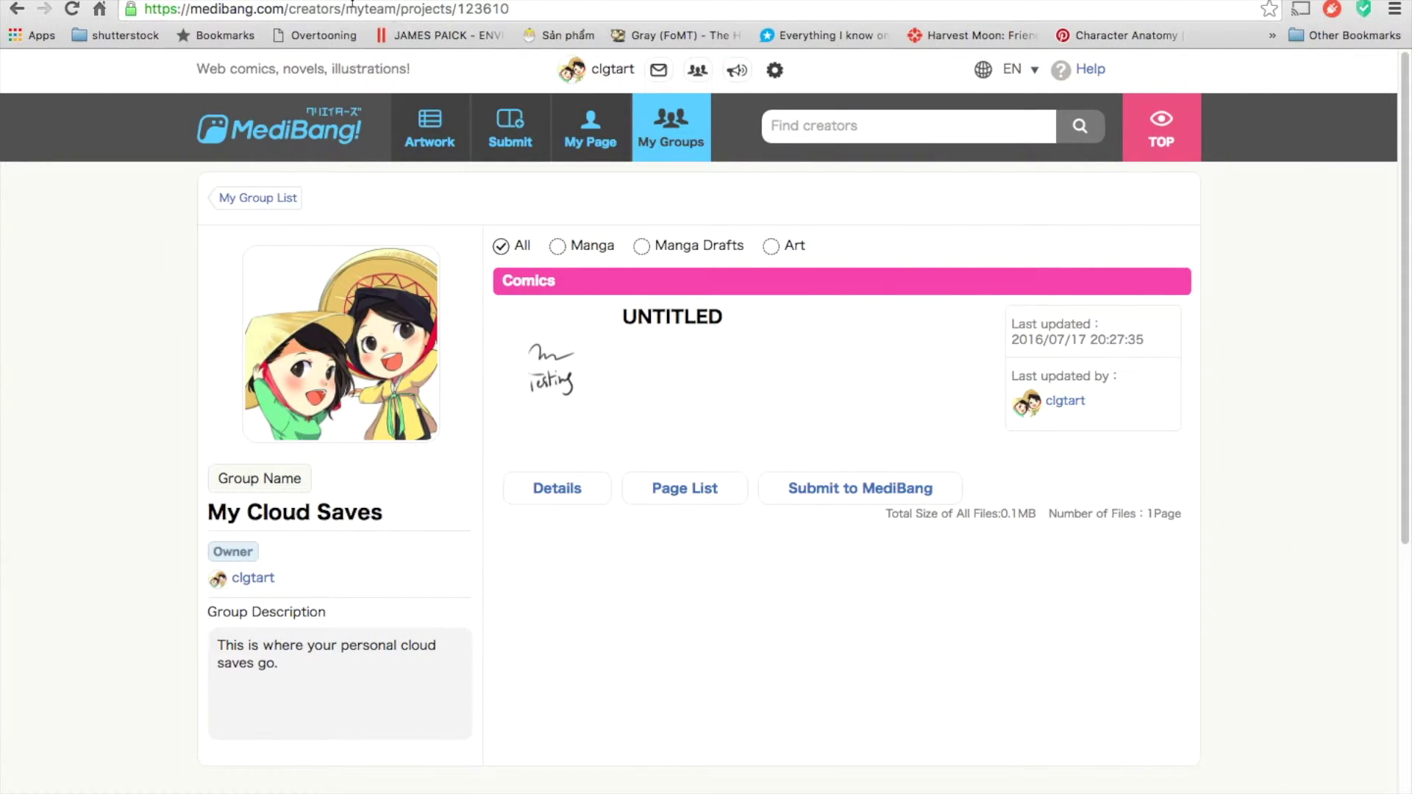
# - Go to the MediBang creators site and bring up the My Groups list
pyautogui.click(99, 8)
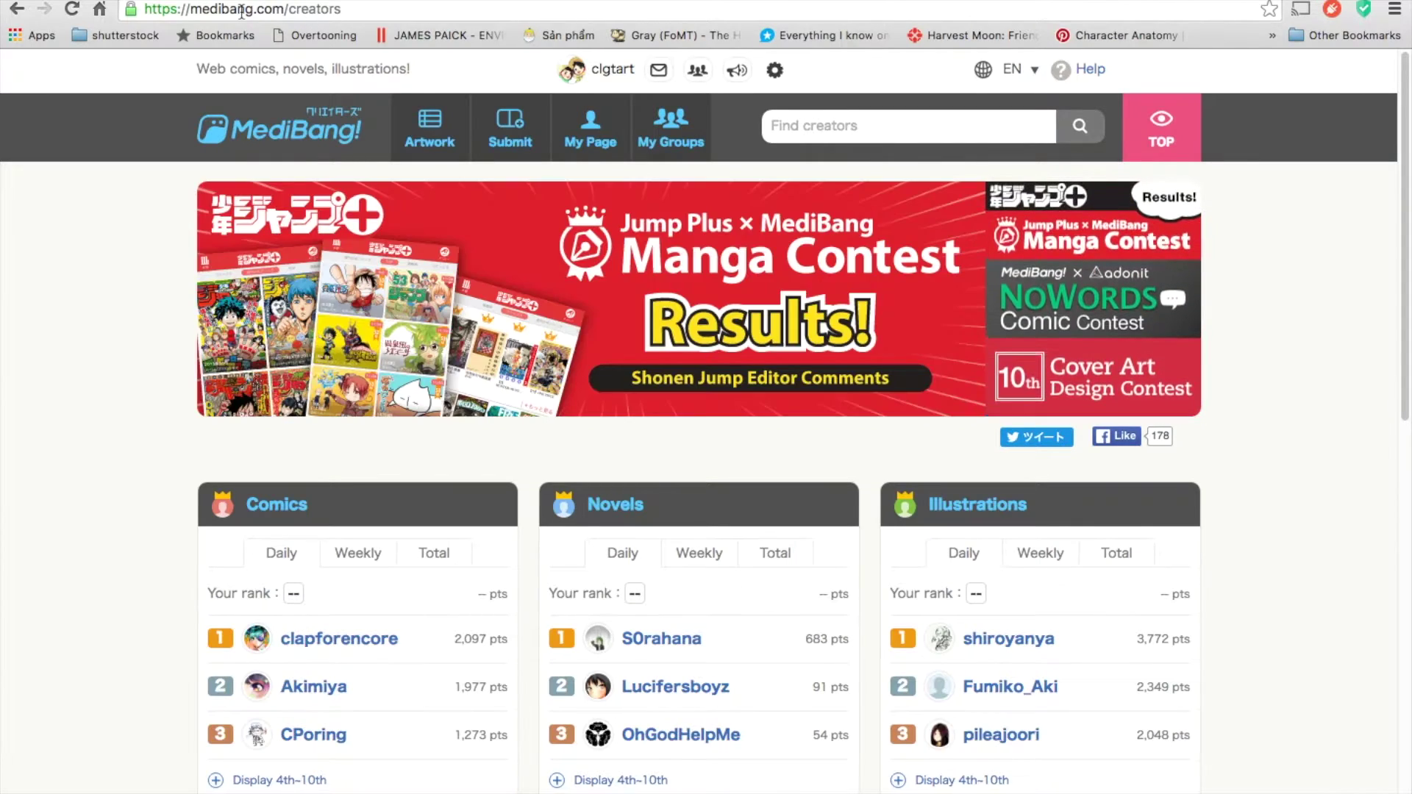
pyautogui.click(242, 12)
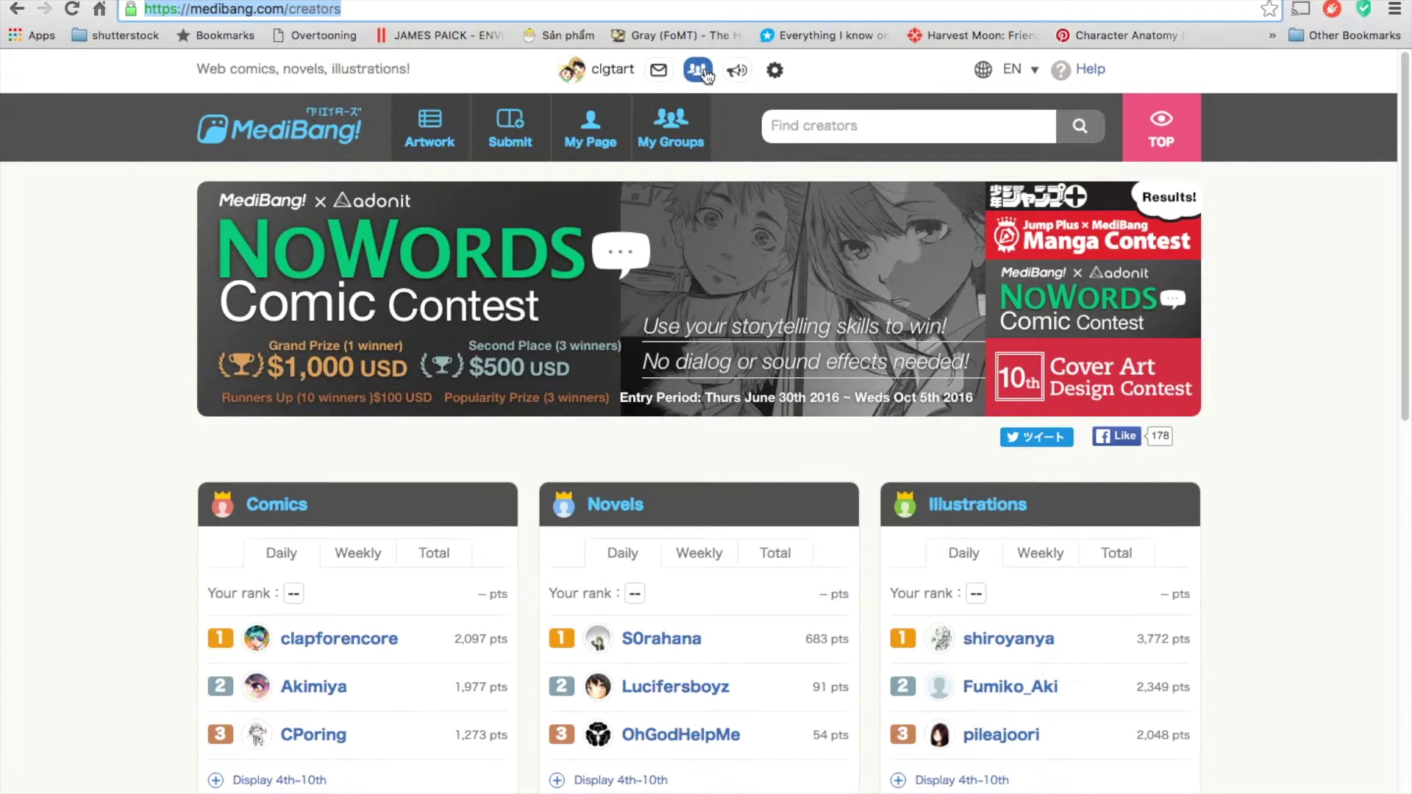
pyautogui.click(698, 70)
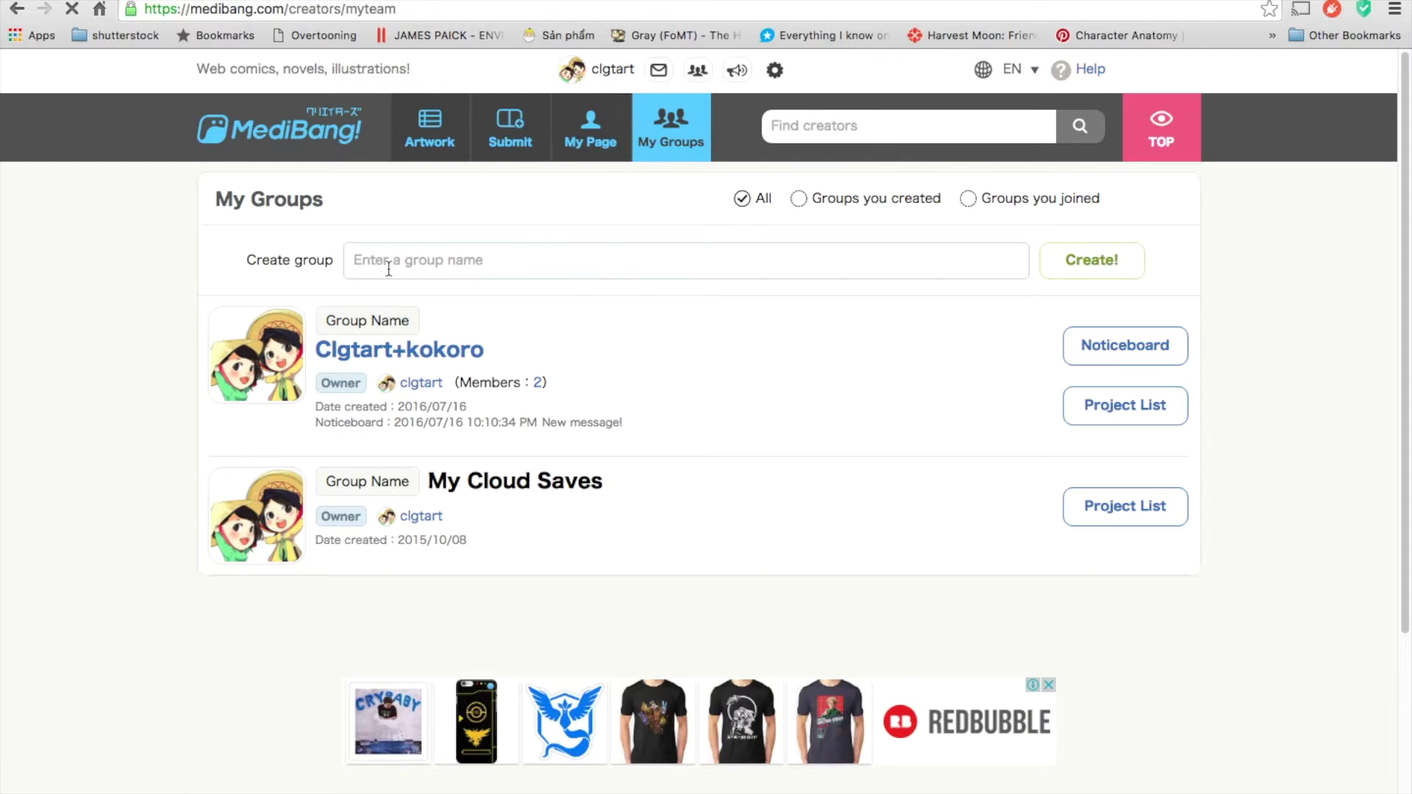
# - Create a new group named 'testing' and open its group page
pyautogui.click(391, 269)
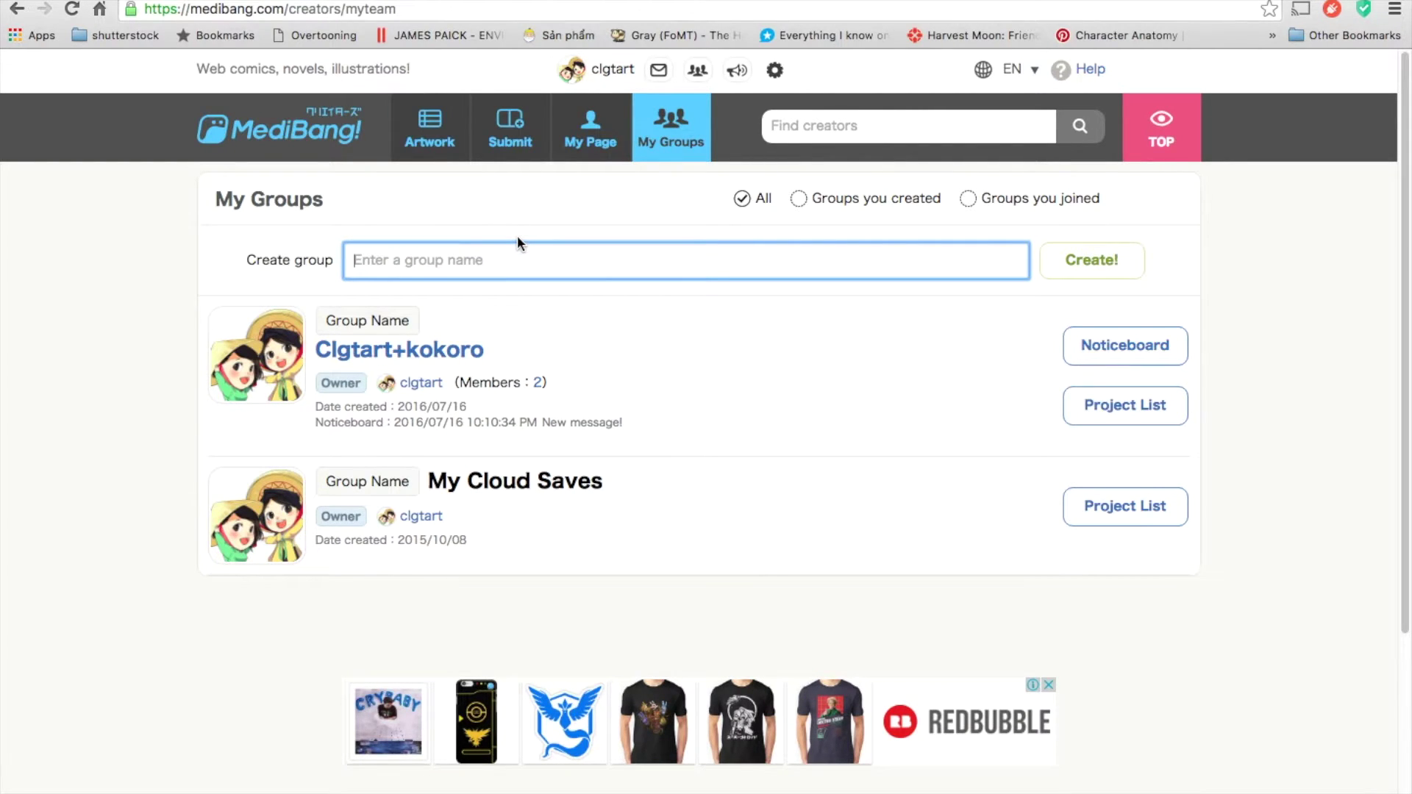
pyautogui.write('testing')
pyautogui.click(1112, 276)
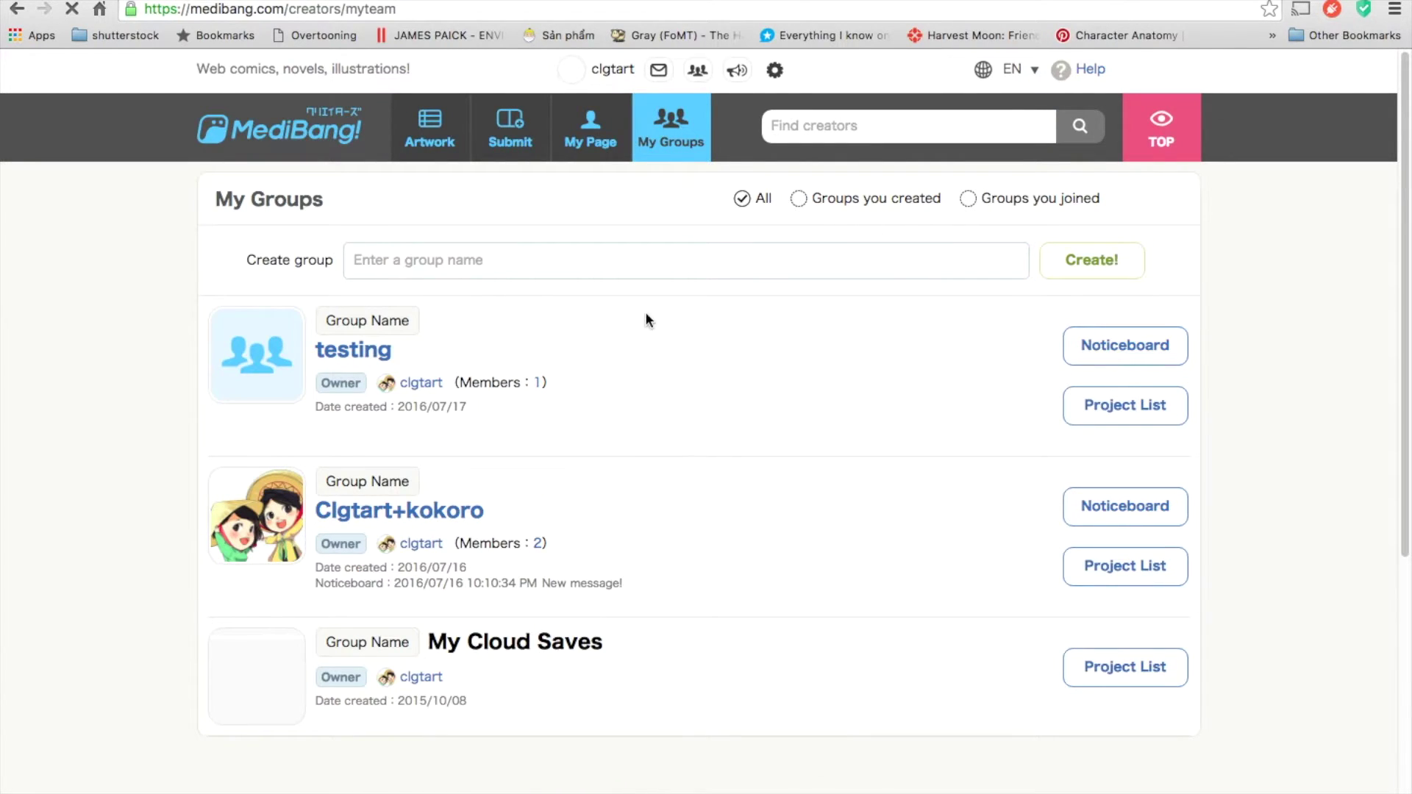
pyautogui.click(356, 352)
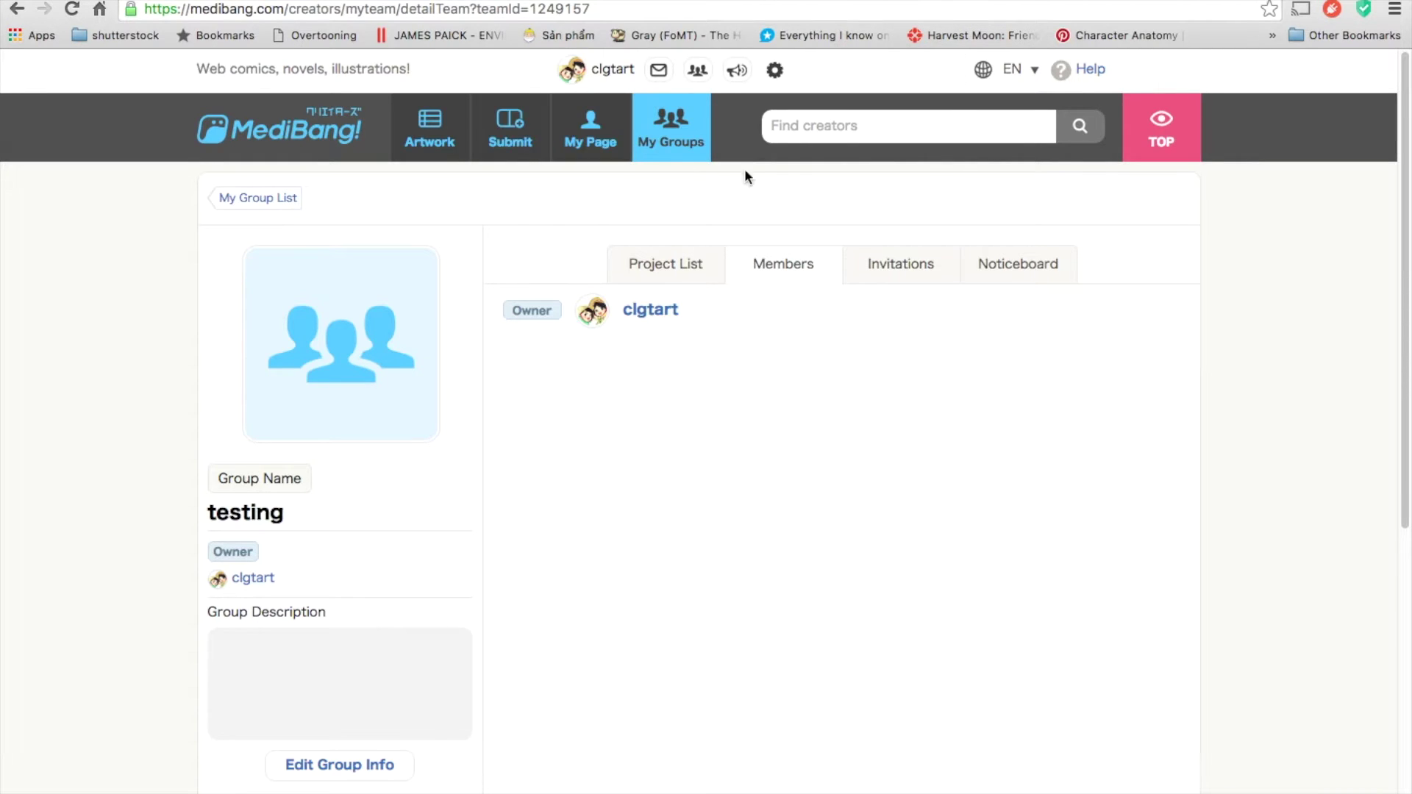
# - Invite the partner into the testing group by their username, then return to My Groups
pyautogui.click(925, 278)
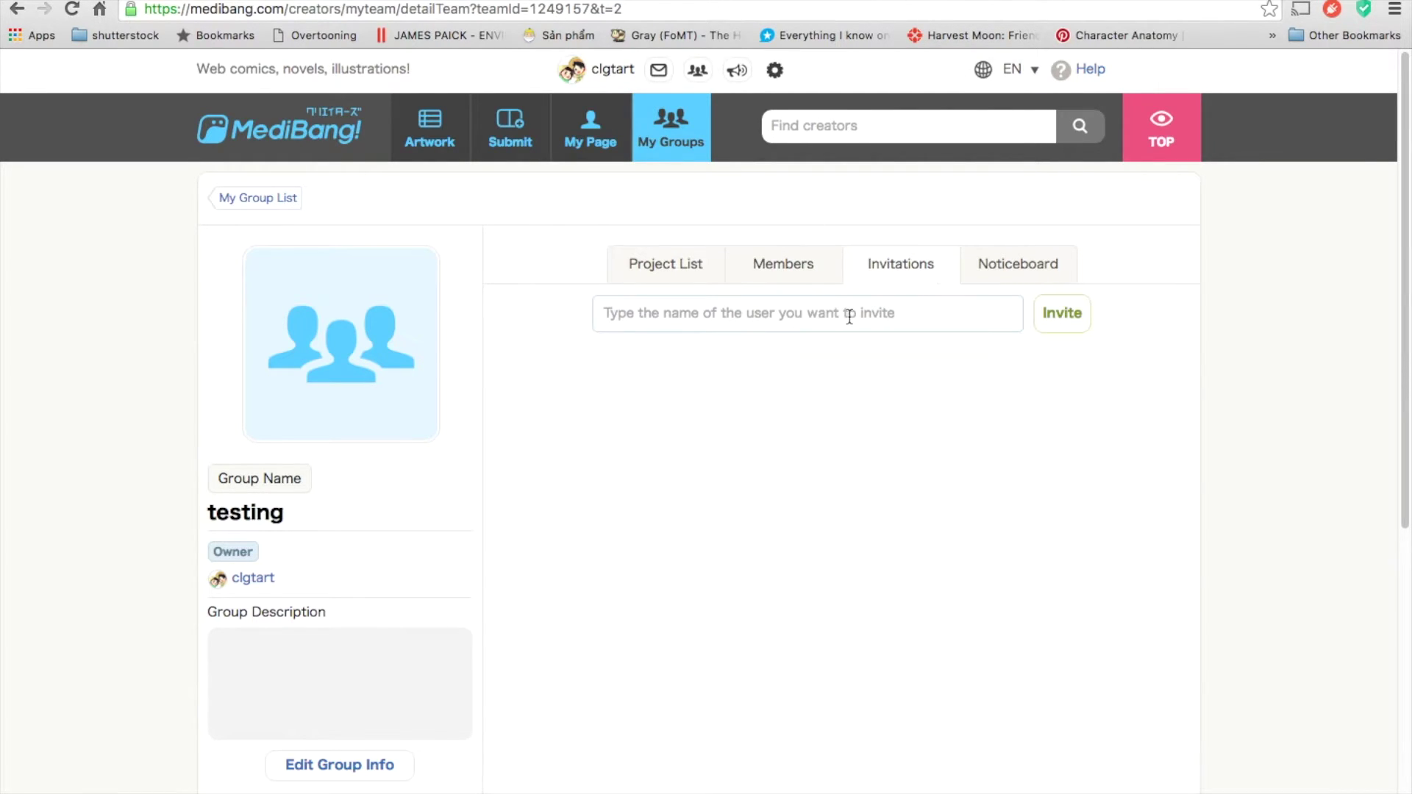
pyautogui.click(849, 317)
pyautogui.write('kokoro')
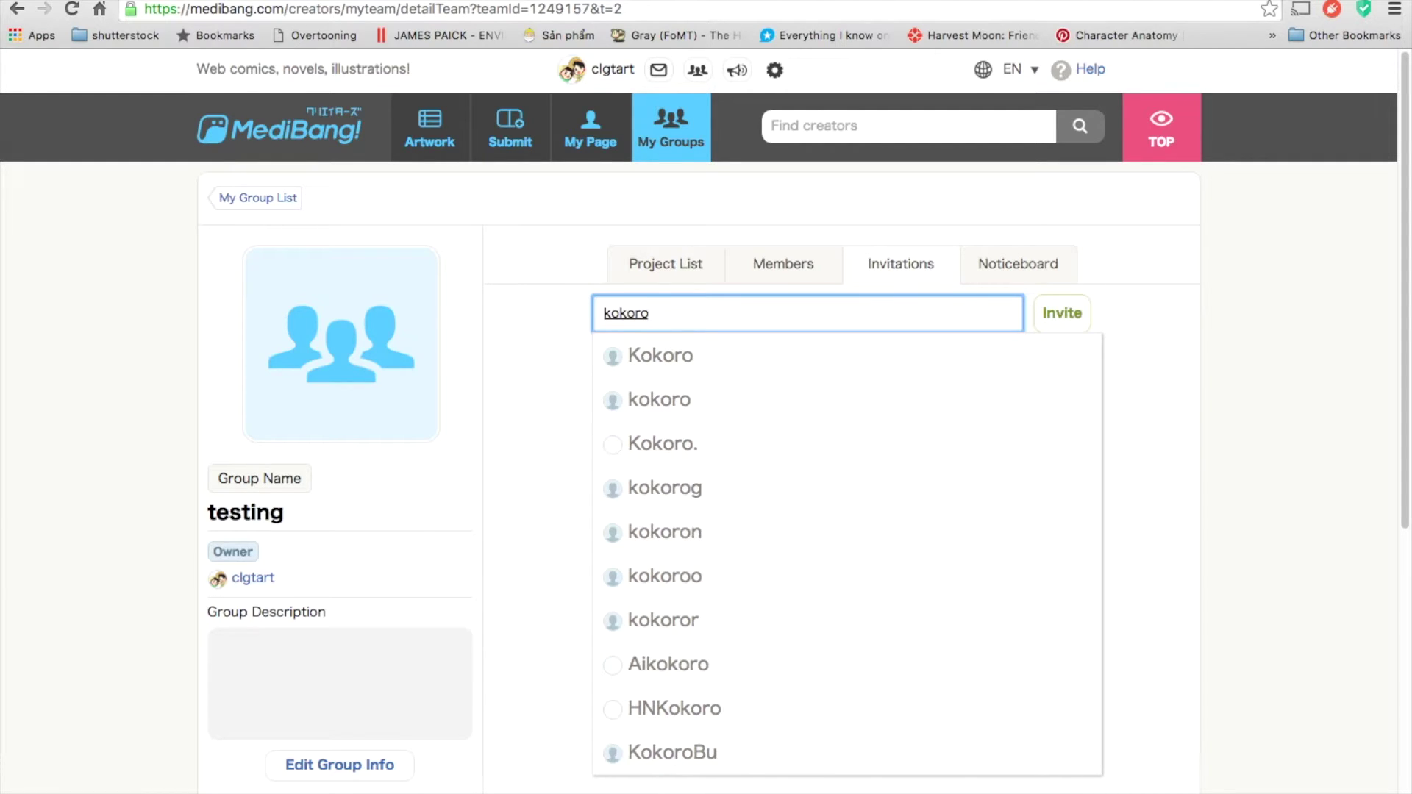
pyautogui.write('cld')
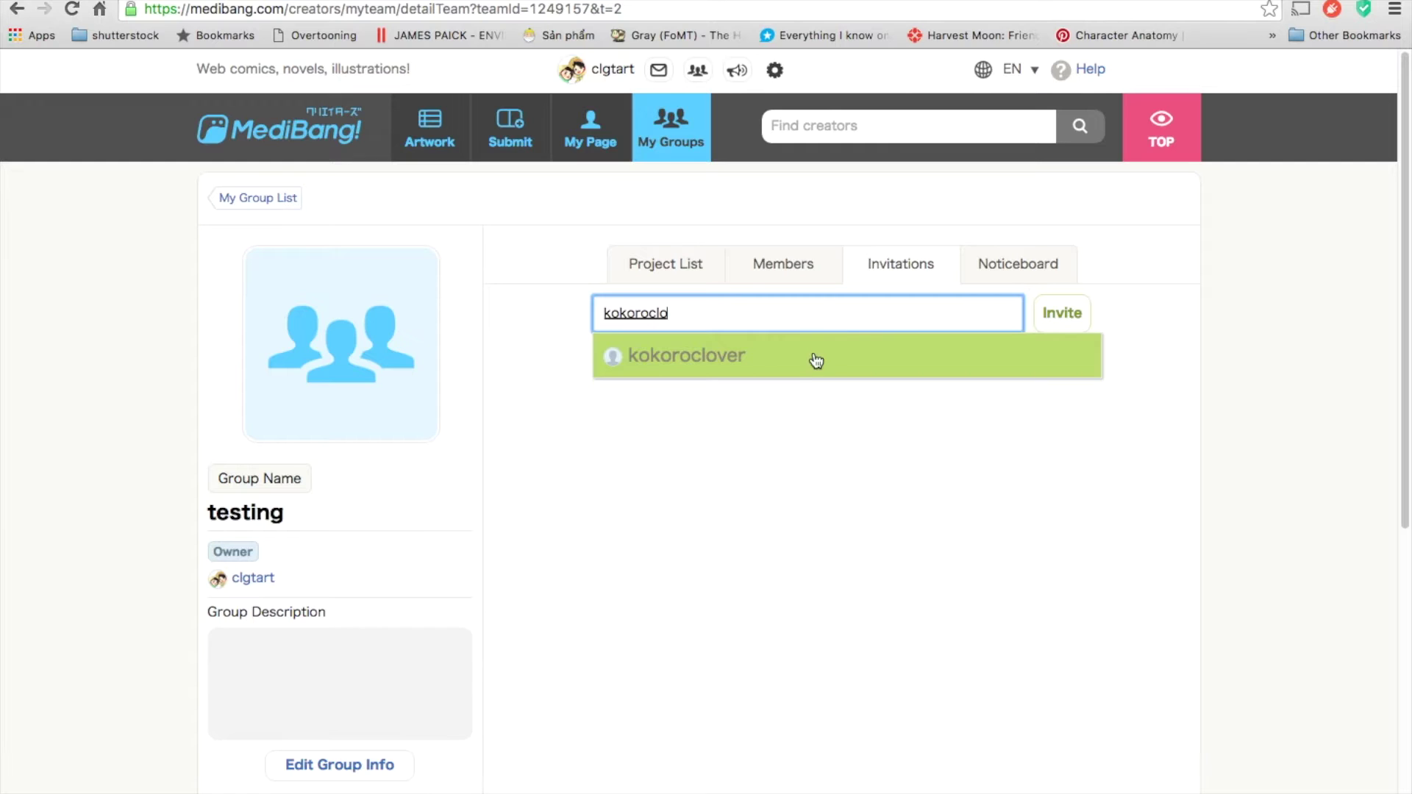
pyautogui.click(815, 360)
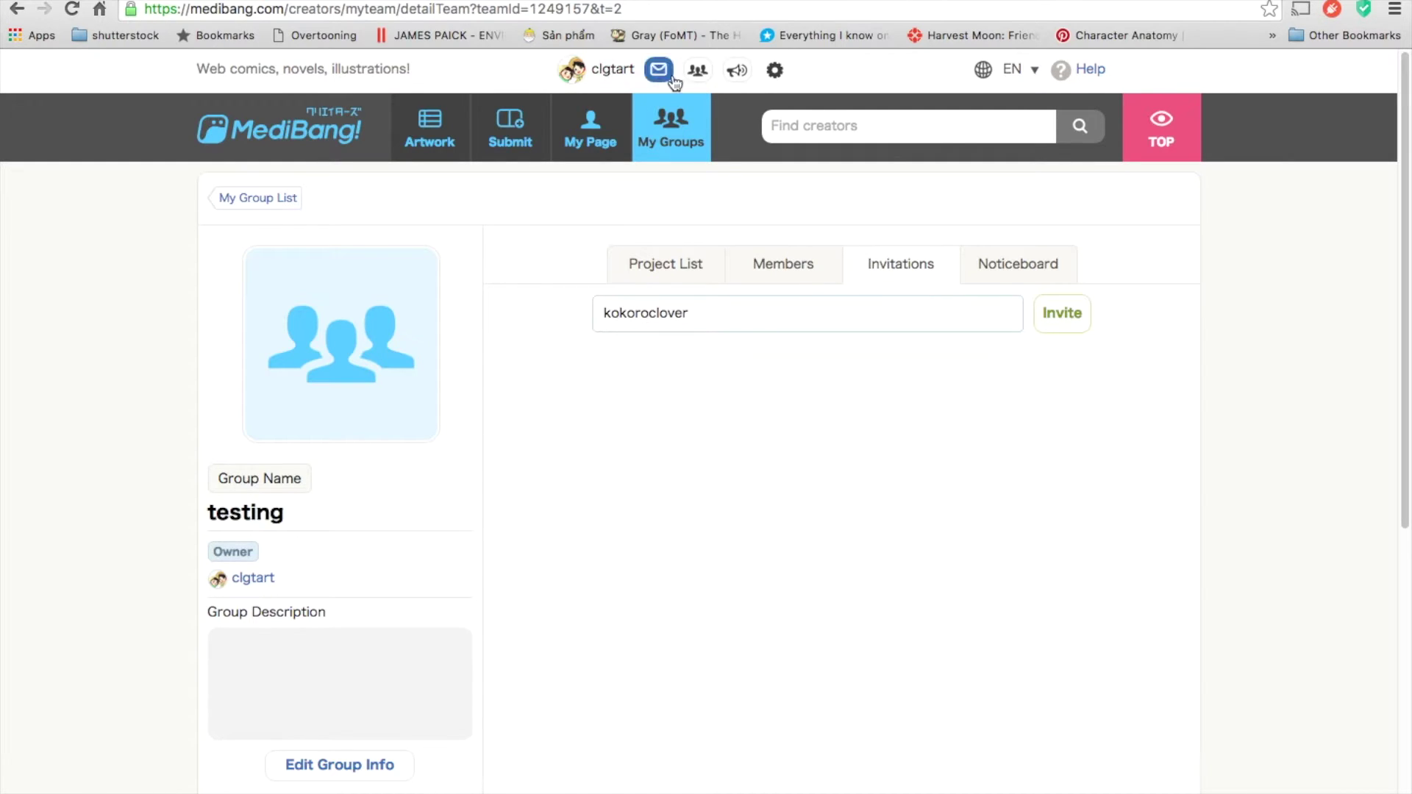
pyautogui.click(698, 69)
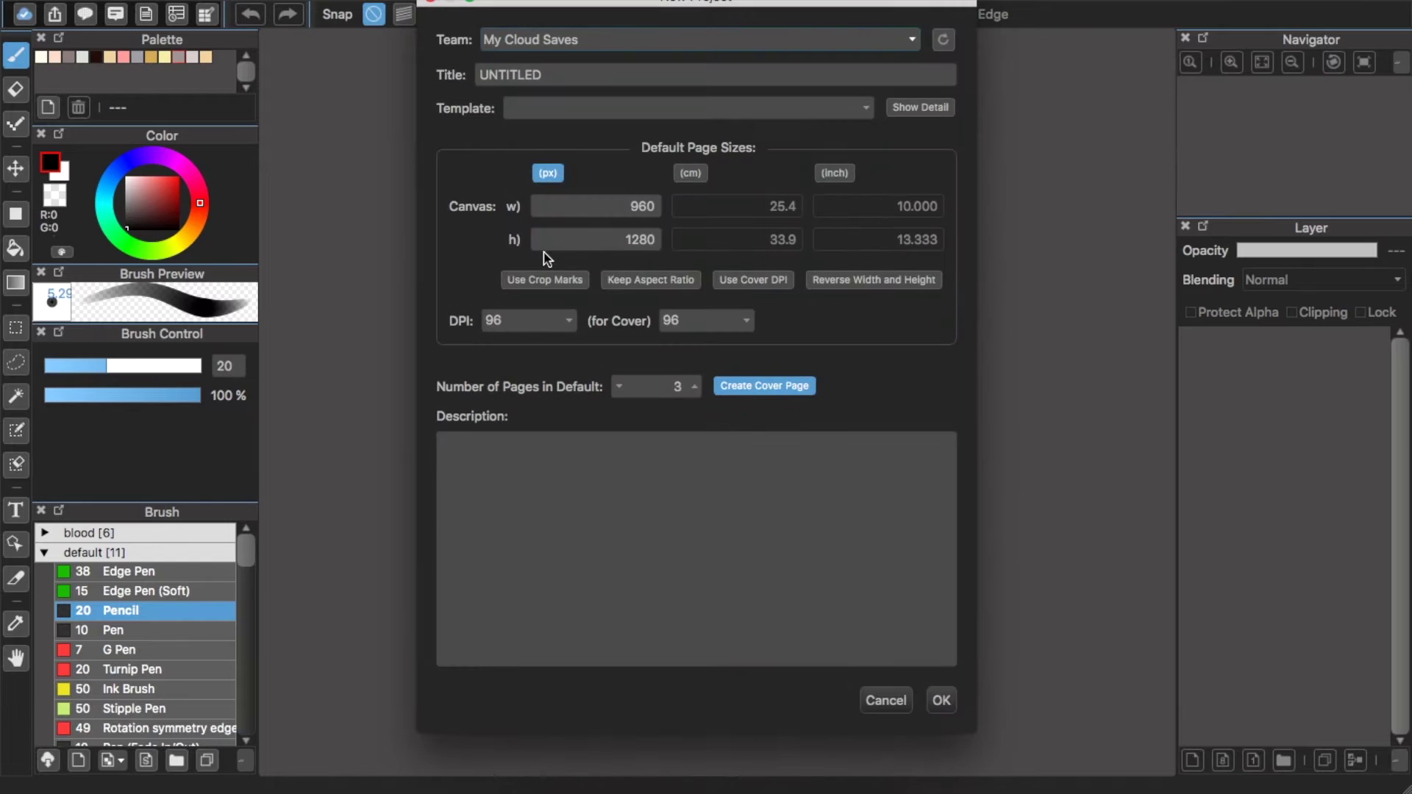
# - Assign the new UNTITLED manga project to the shared partner group and create it
pyautogui.click(616, 35)
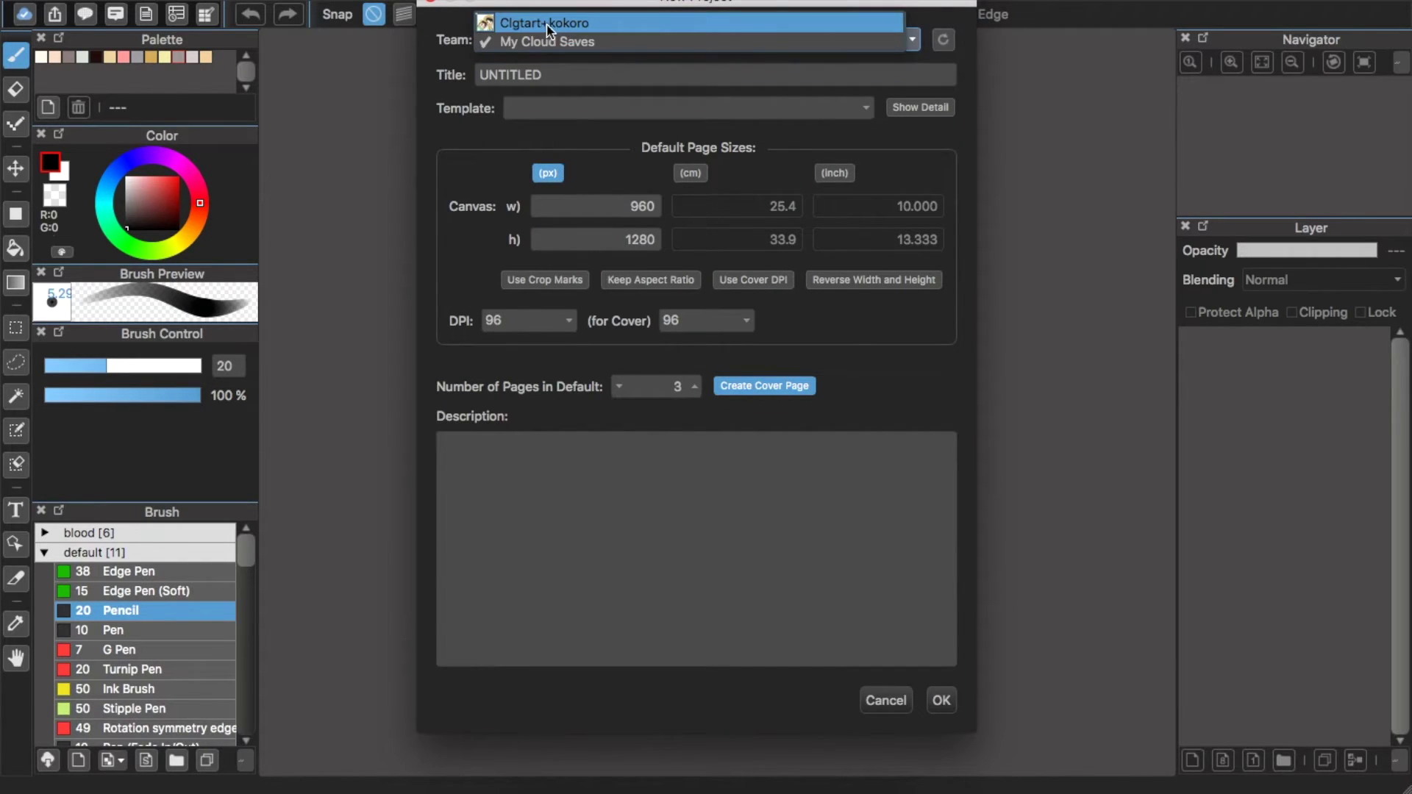
pyautogui.click(510, 24)
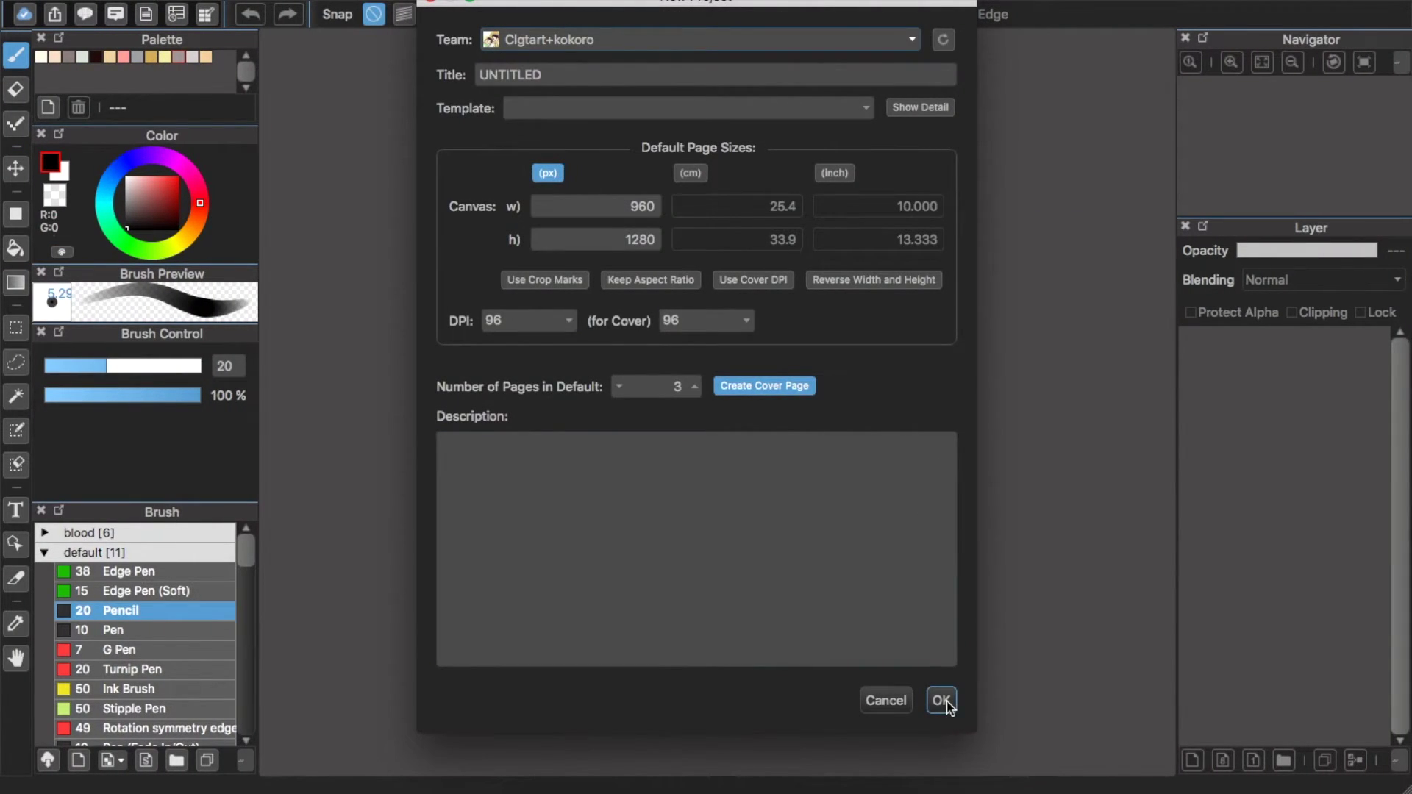
pyautogui.click(942, 701)
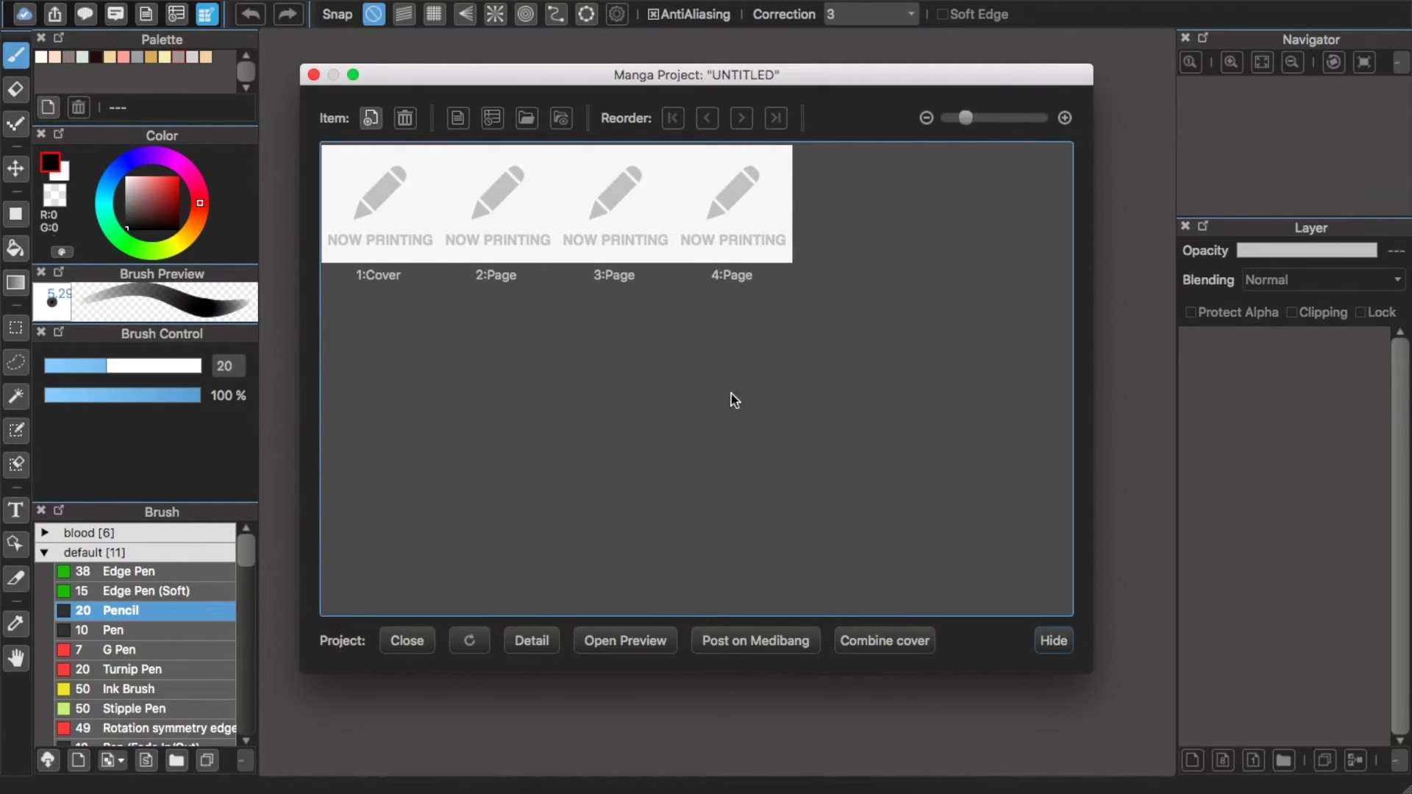
# - Draw a grey wavy pencil stroke across page 2's upper half, then close the project
pyautogui.doubleClick(497, 190)
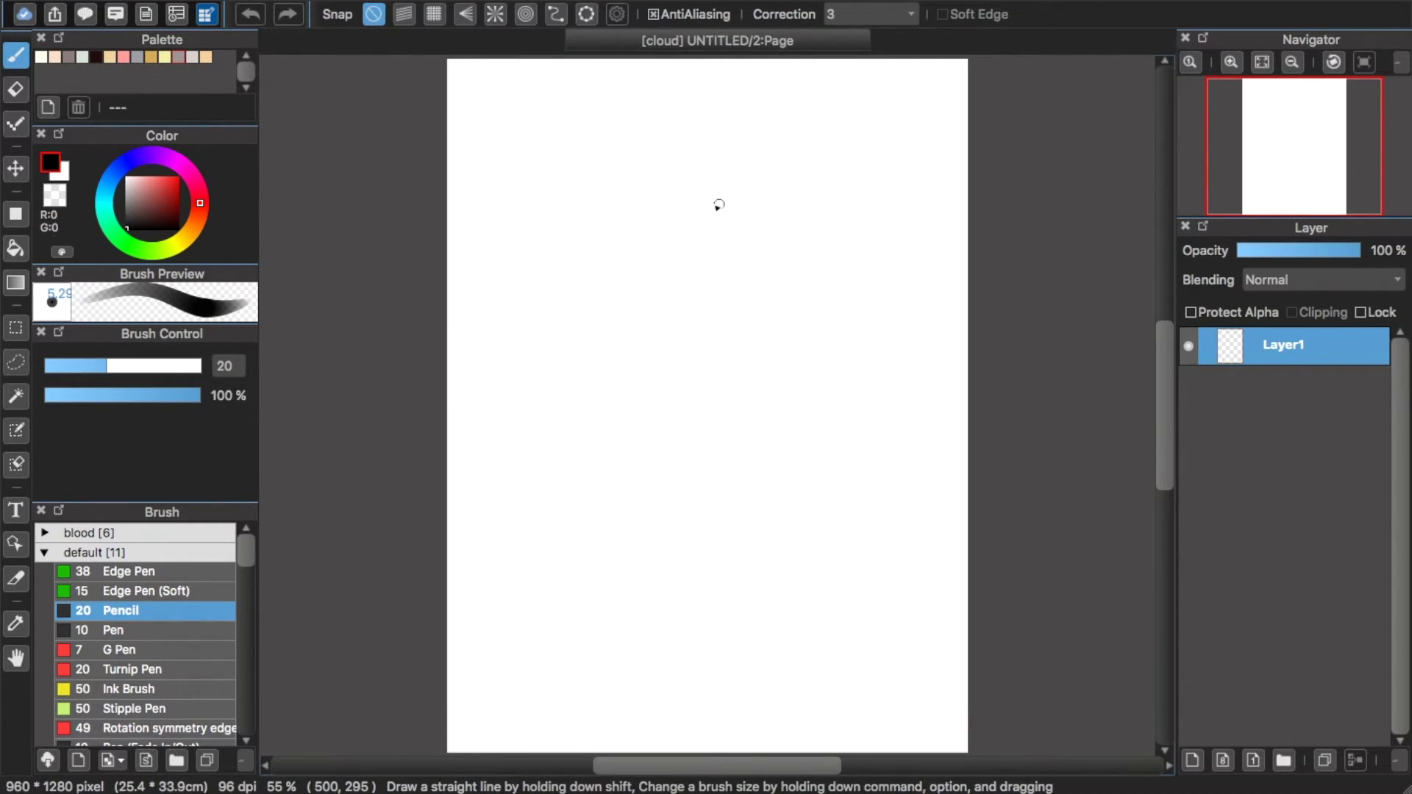
pyautogui.moveTo(450, 308)
pyautogui.mouseDown()
pyautogui.moveTo(600, 284)
pyautogui.moveTo(751, 363)
pyautogui.moveTo(892, 340)
pyautogui.mouseUp()
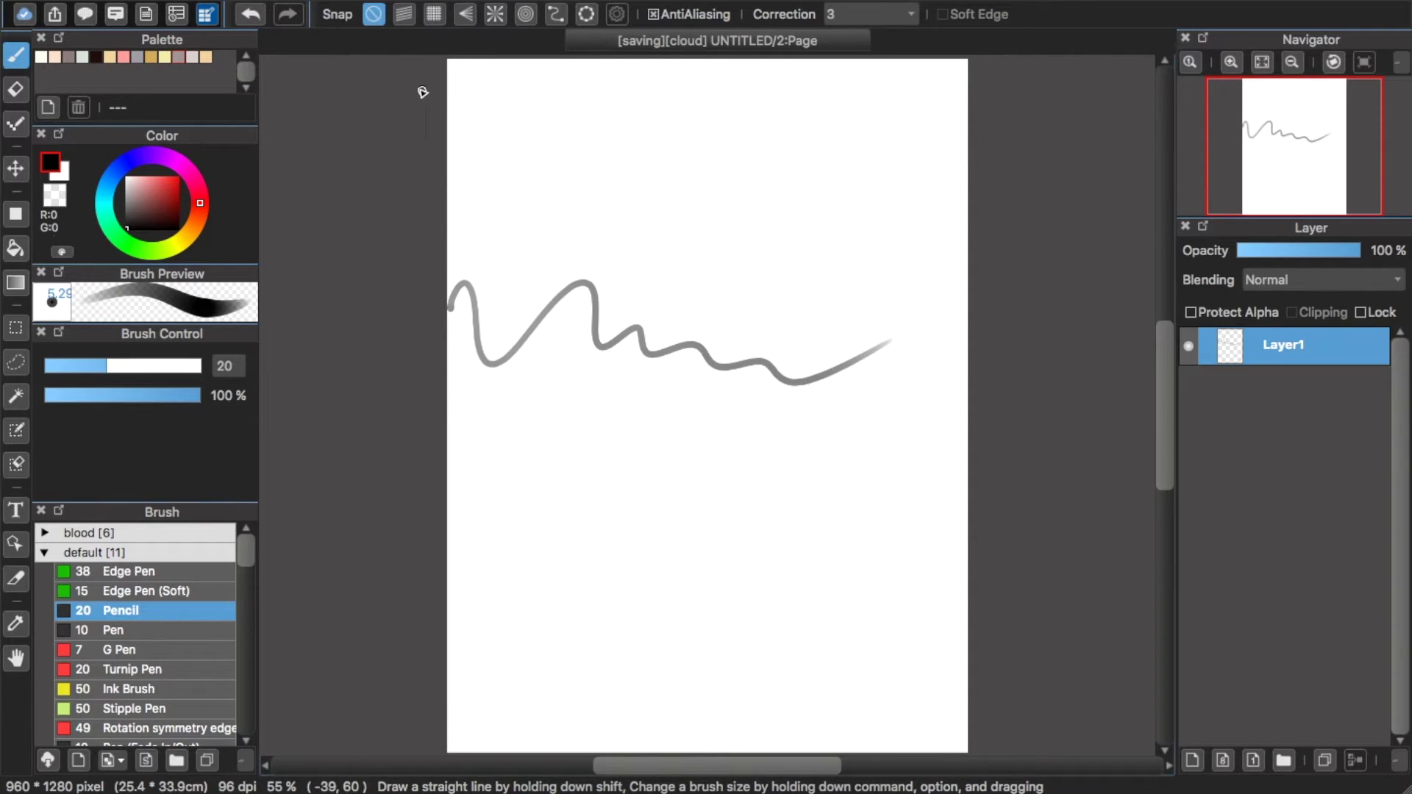
pyautogui.click(209, 19)
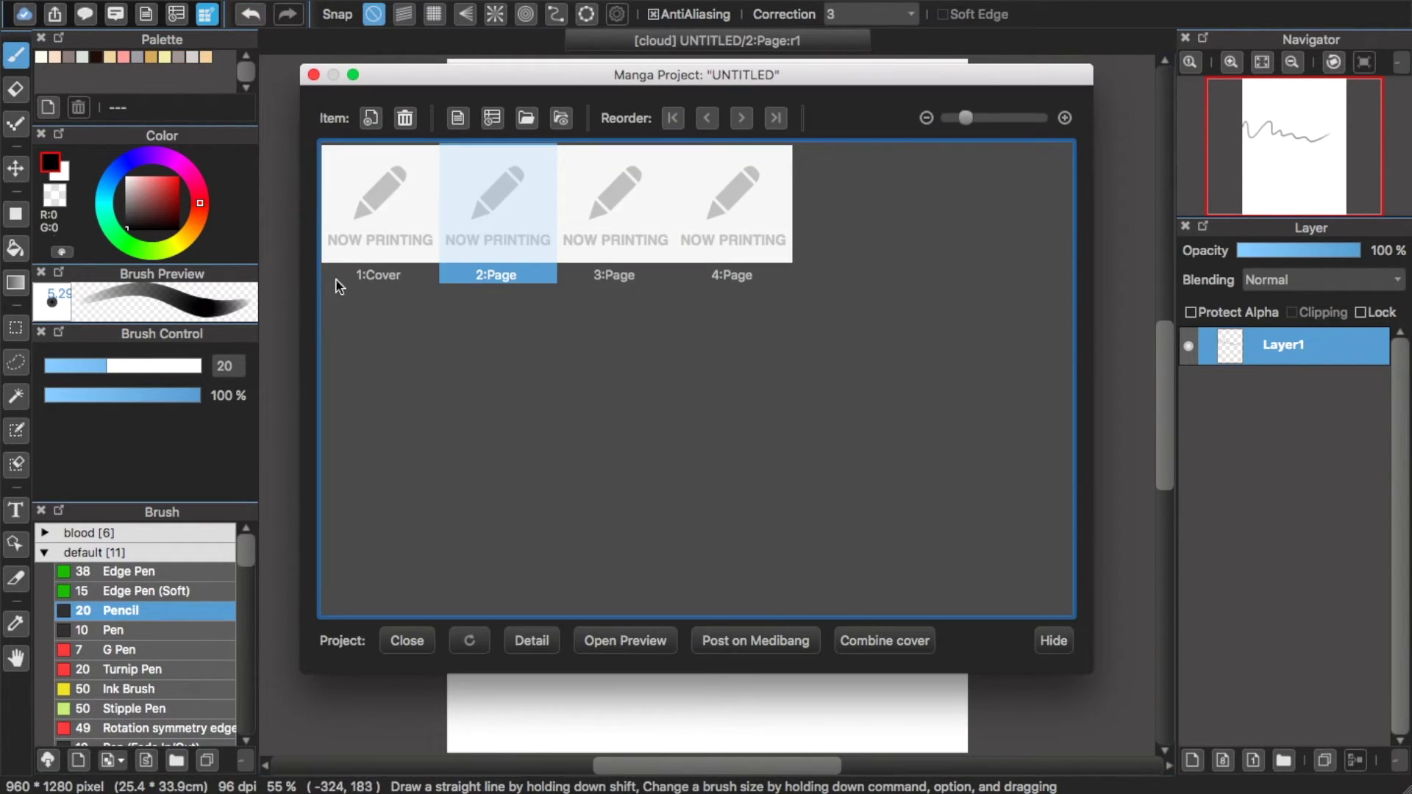
pyautogui.click(405, 642)
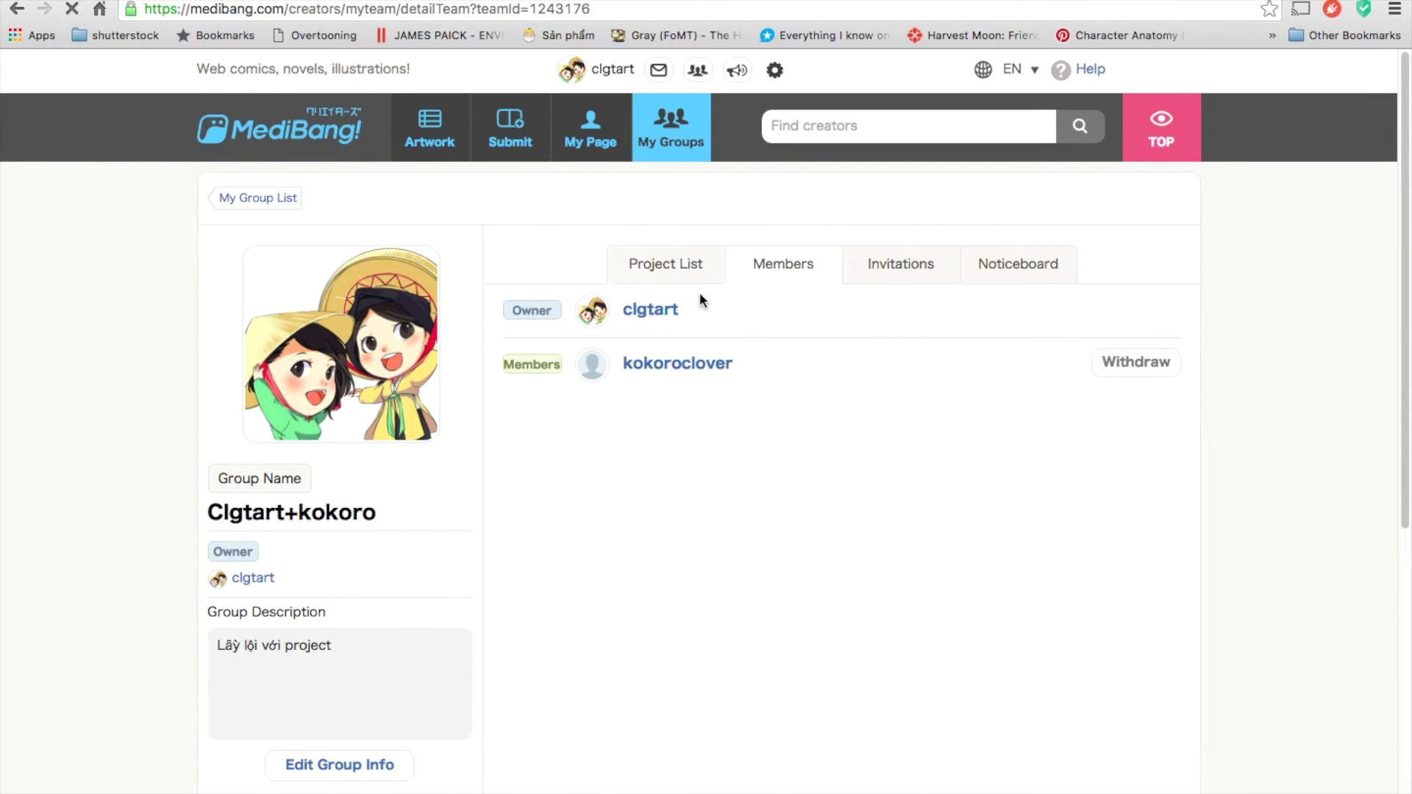
# - Open the UNTITLED manga from the shared group's Project List on the website
pyautogui.click(683, 259)
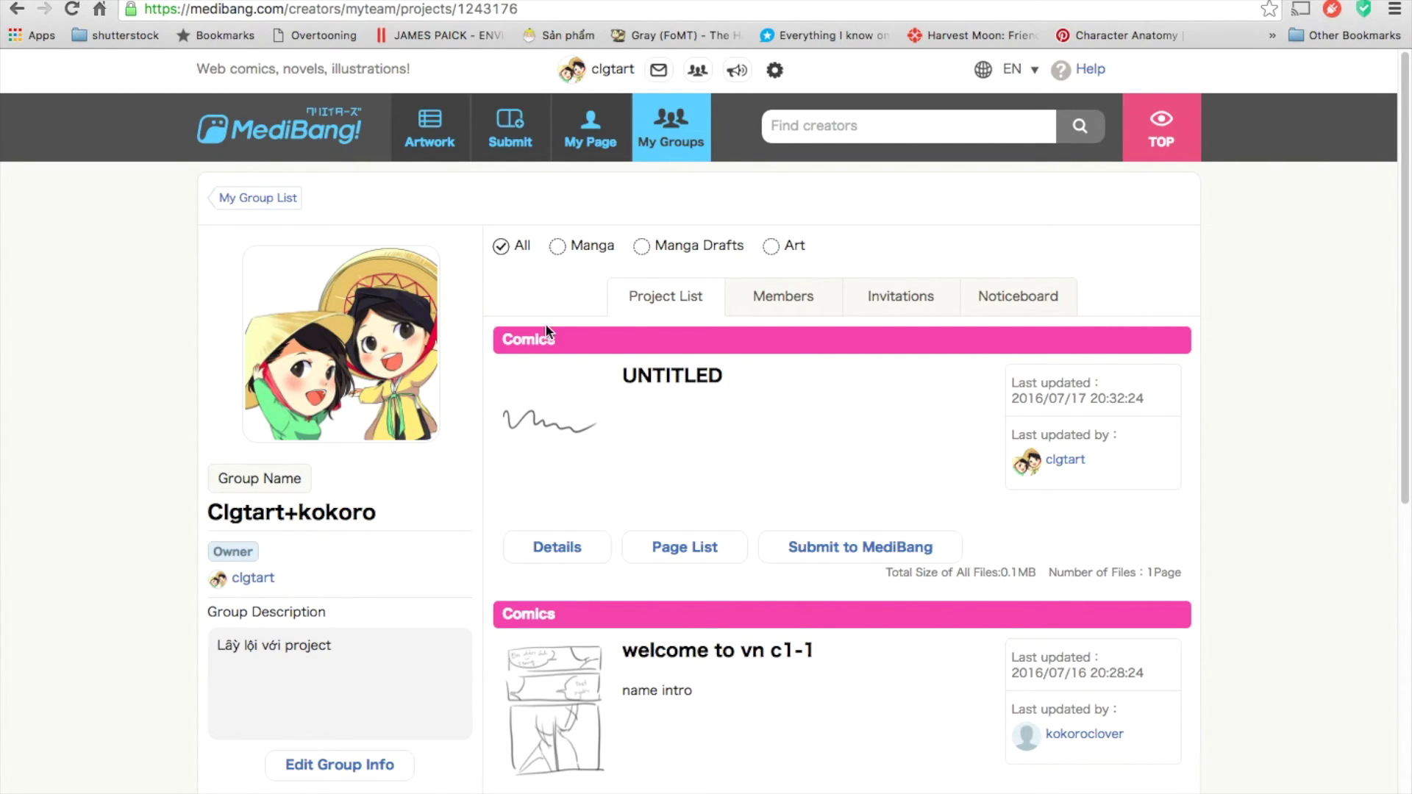
pyautogui.click(574, 428)
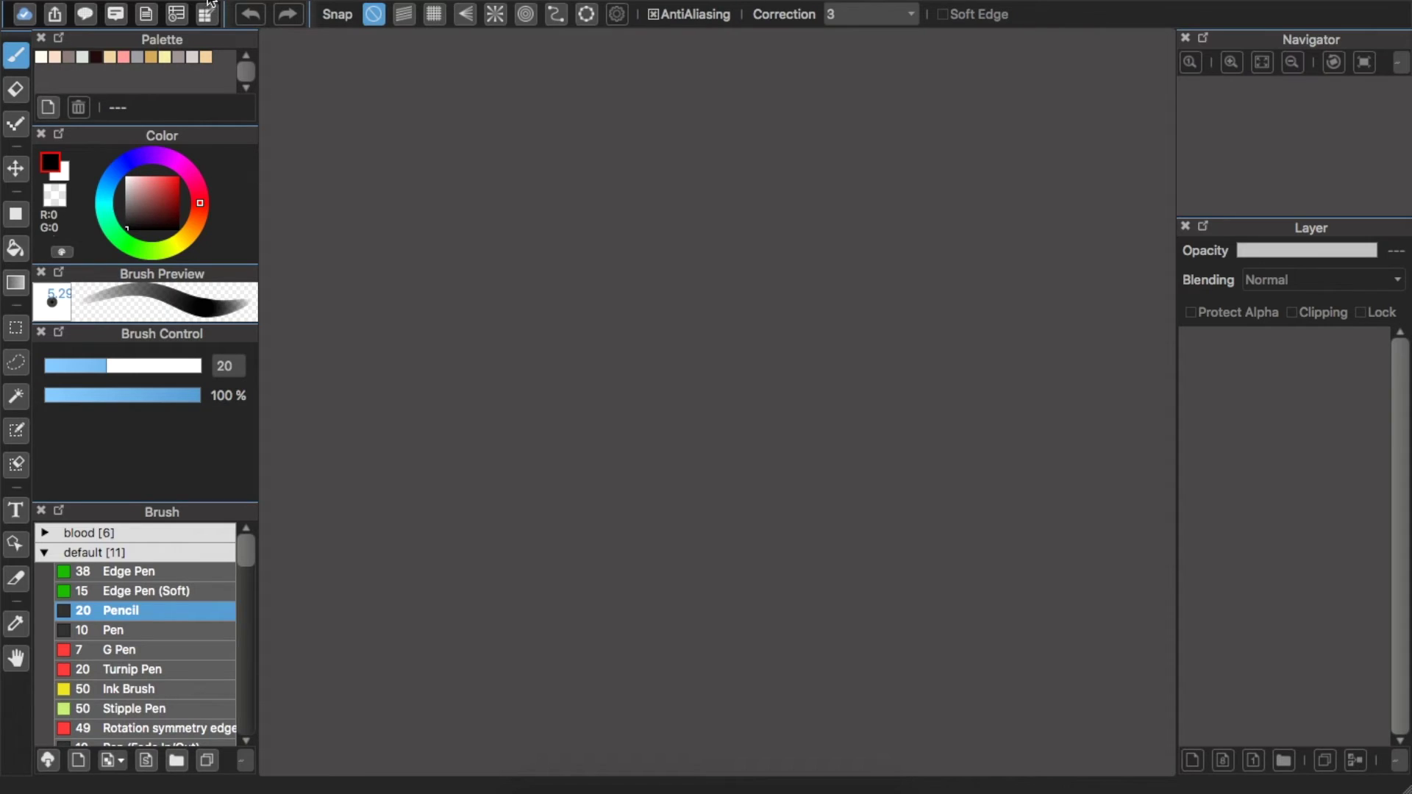
# - Reopen the shared UNTITLED project from the cloud and add a short squiggle above page 2's stroke
pyautogui.click(56, 15)
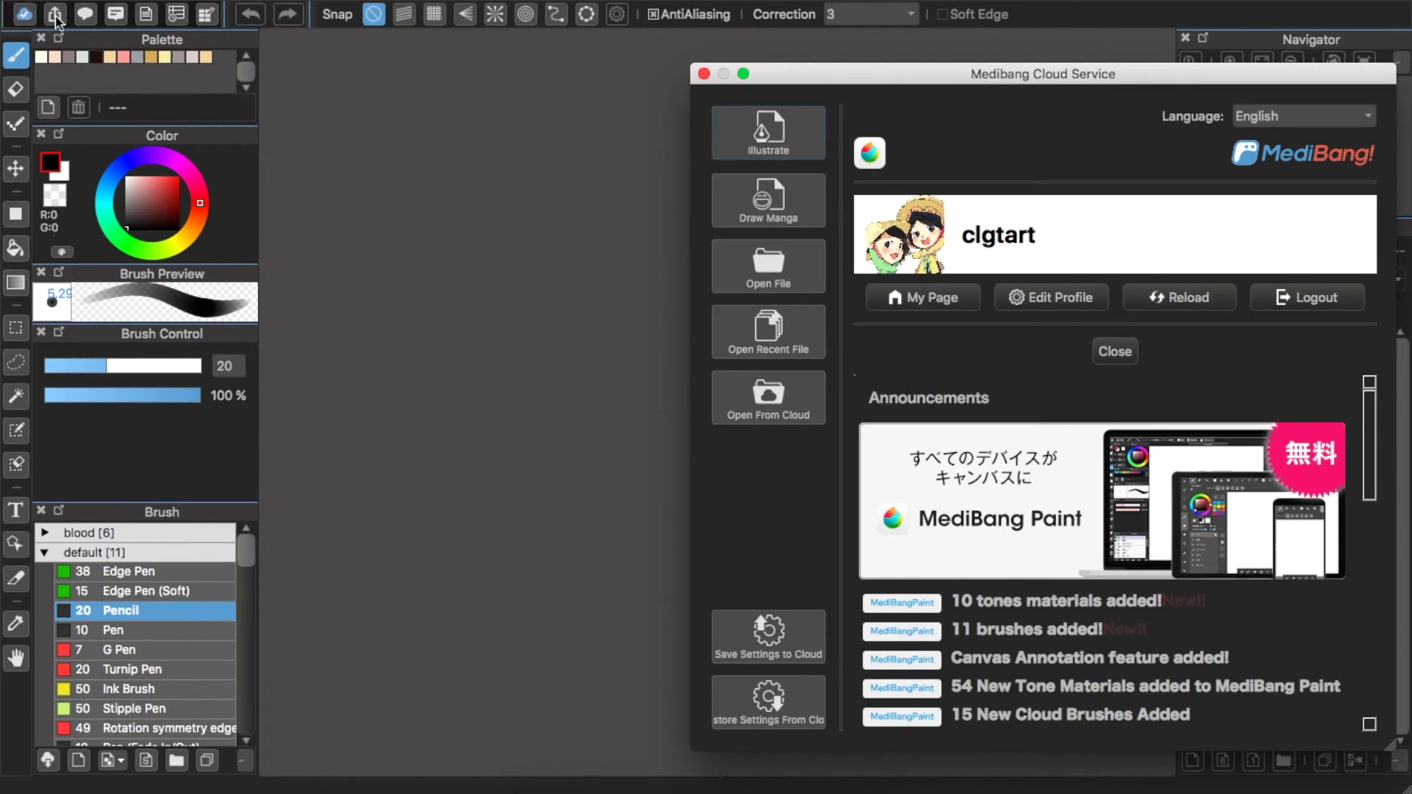
pyautogui.click(776, 403)
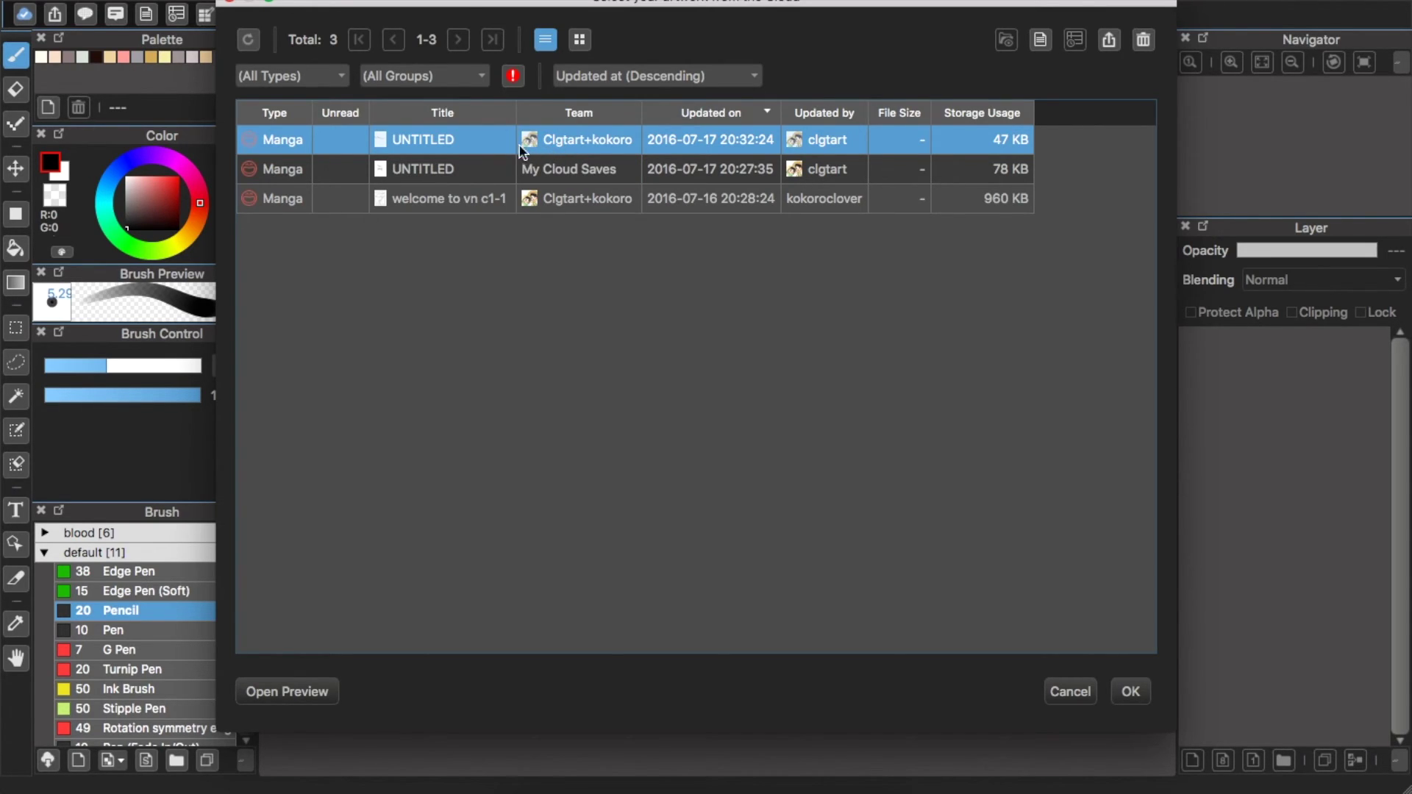
pyautogui.doubleClick(479, 144)
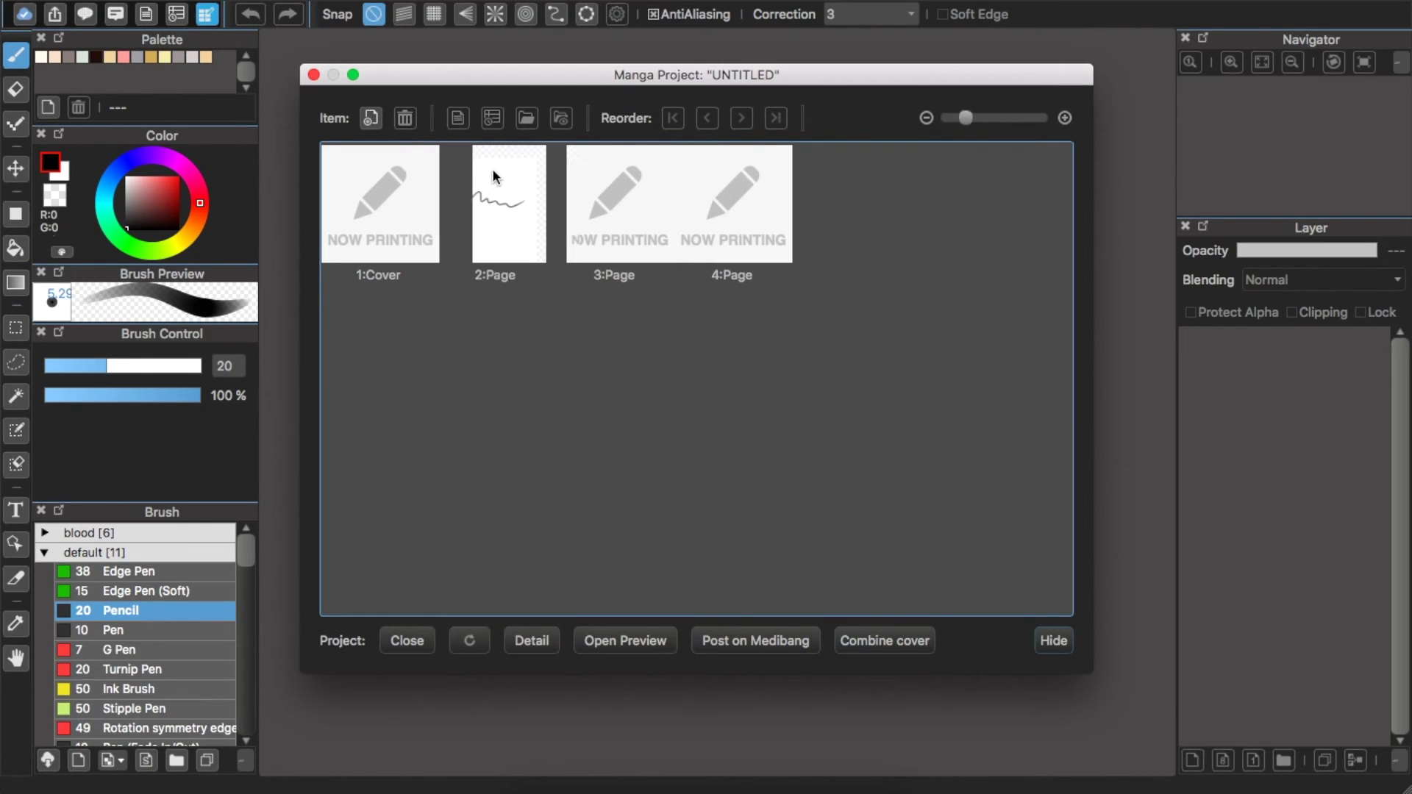
pyautogui.doubleClick(523, 206)
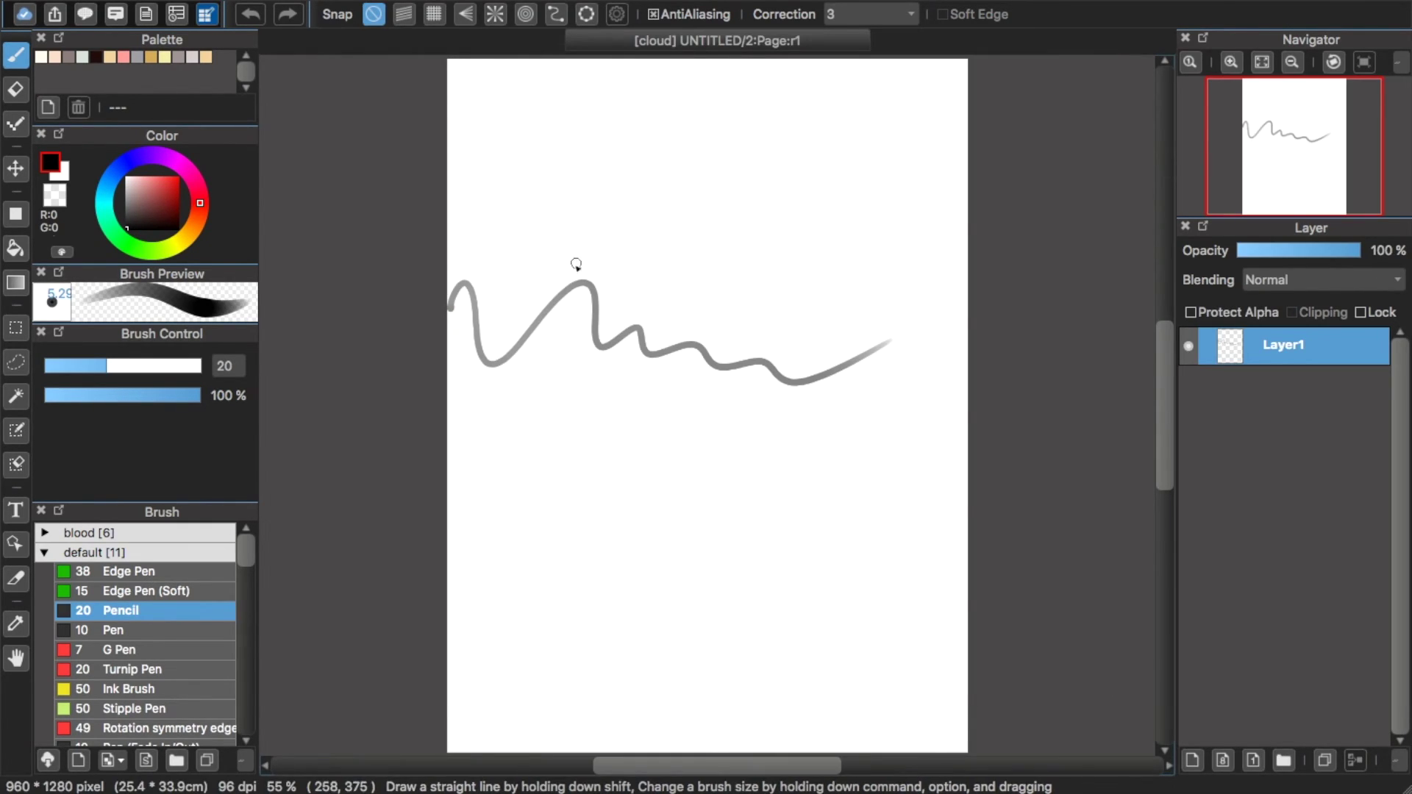
pyautogui.moveTo(574, 262); pyautogui.dragTo(770, 261)
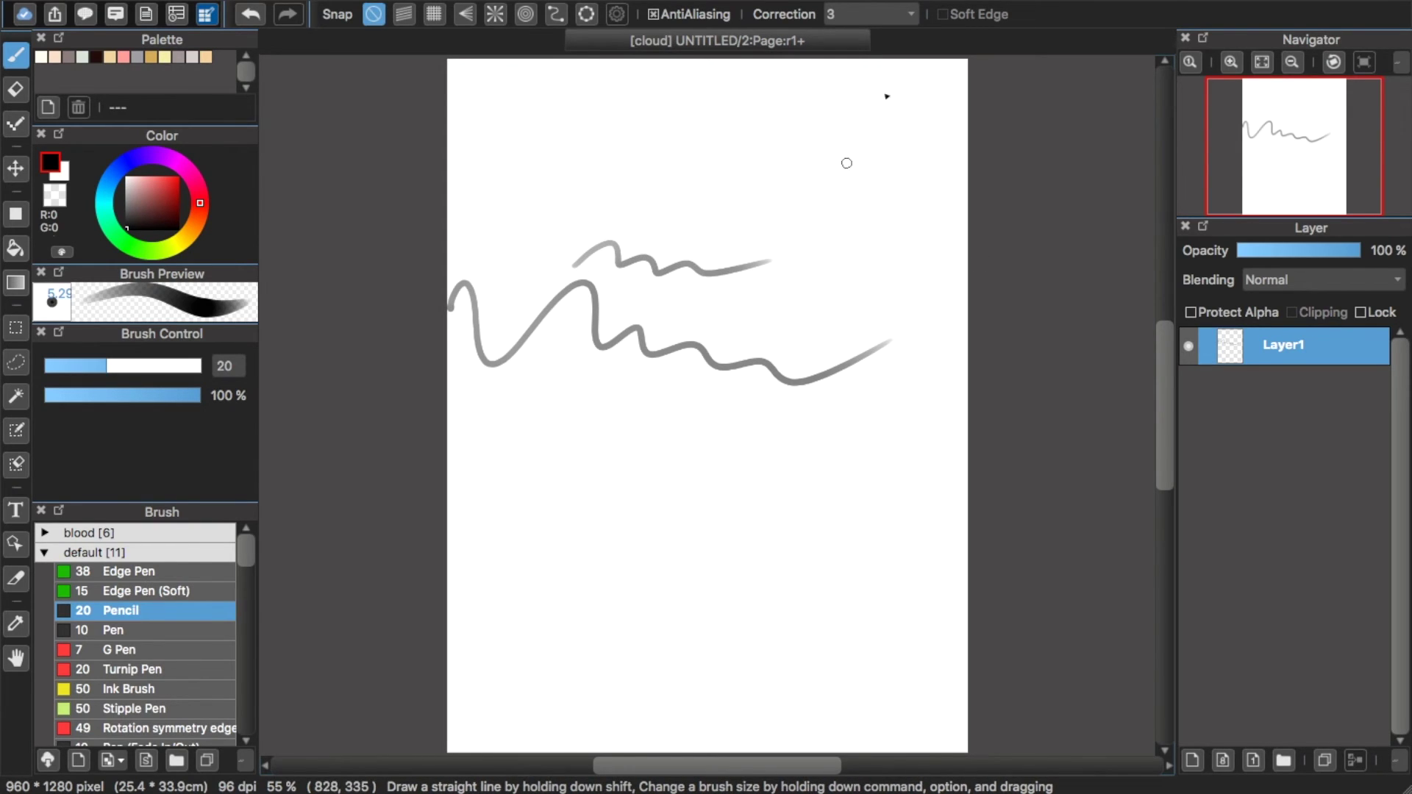